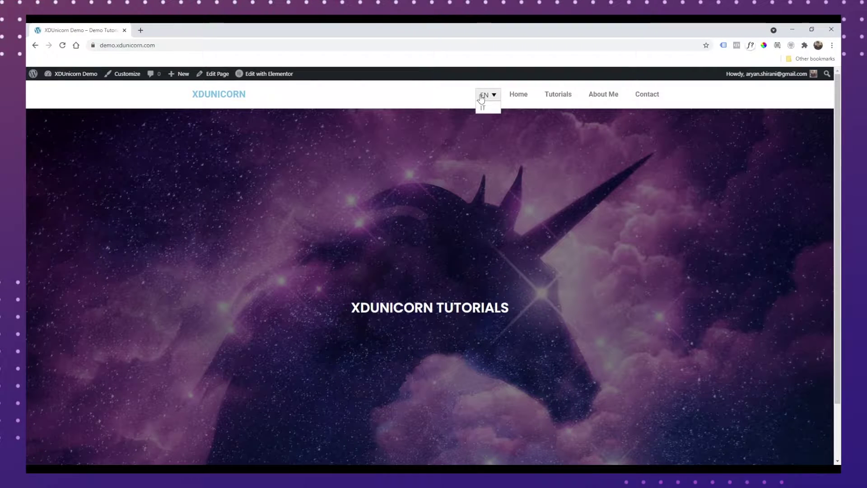
# Switch the front-page language dropdown to IT, then back to EN.
pyautogui.click(485, 109)
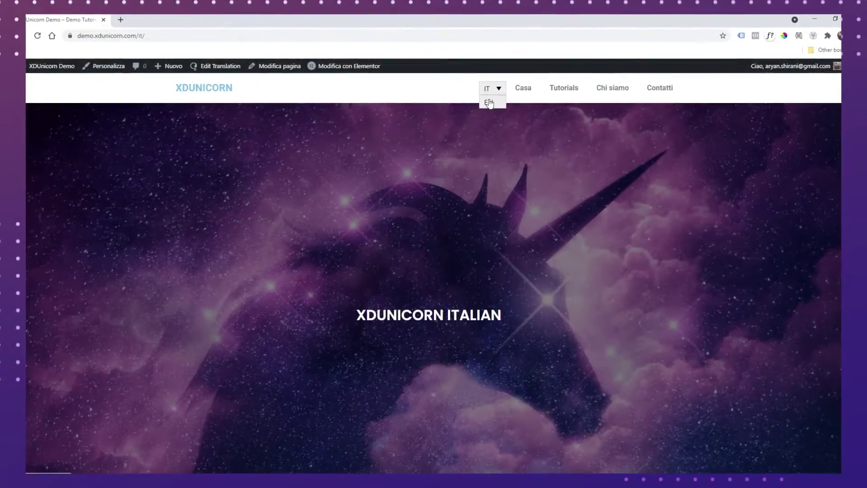
pyautogui.click(488, 103)
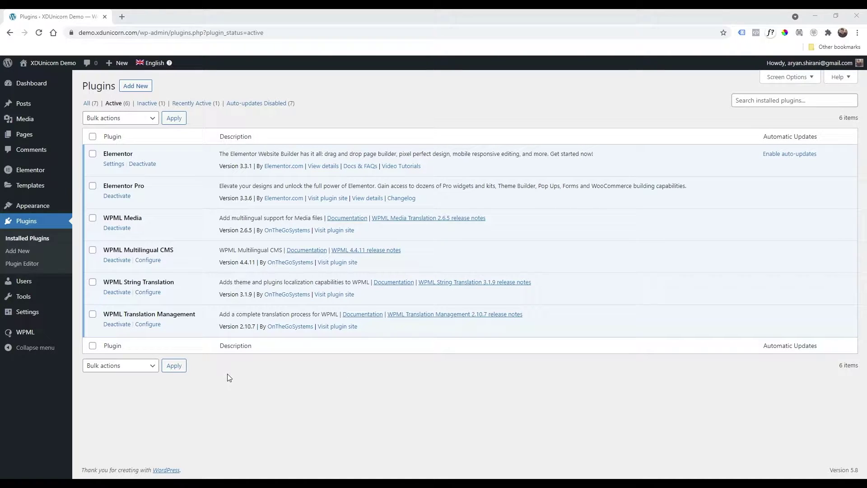
# In WPML > Languages, tick Enable under Custom language switchers.
pyautogui.moveTo(43, 339)
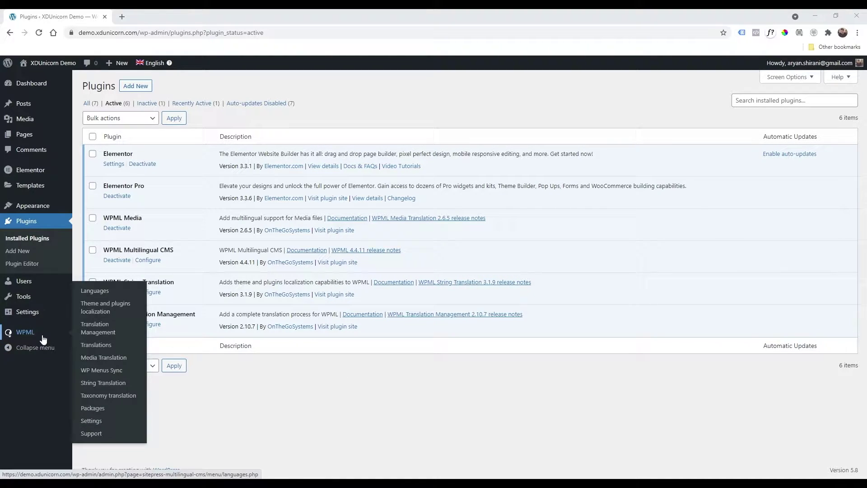
pyautogui.click(107, 293)
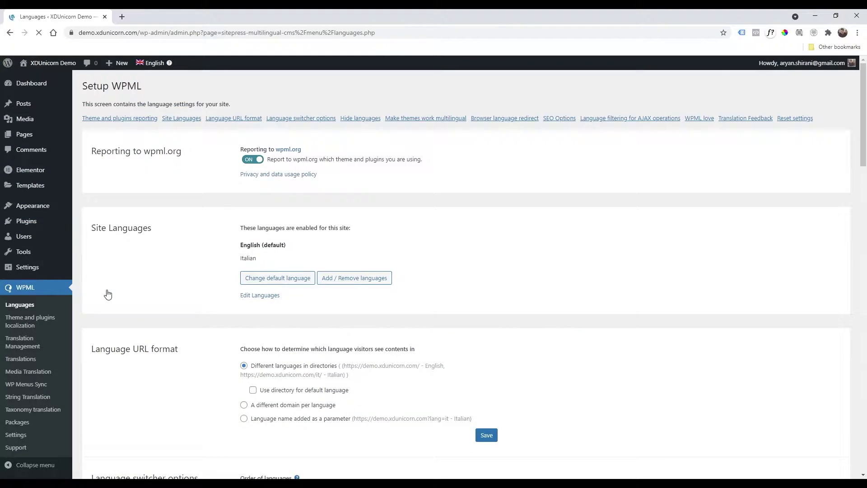
pyautogui.scroll(-10, 190, 280)
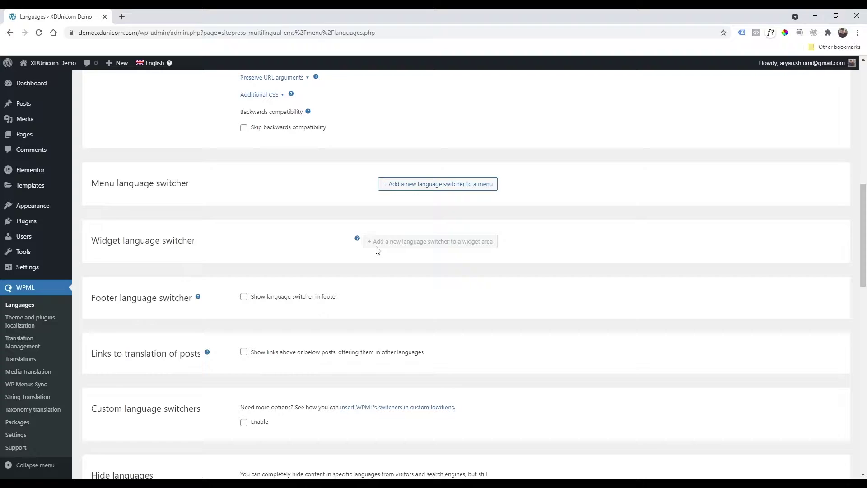
pyautogui.scroll(-3, 406, 256)
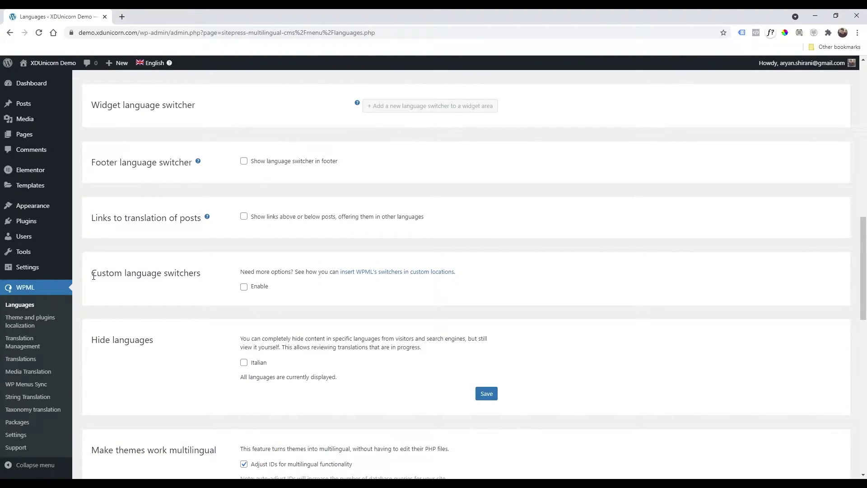
pyautogui.moveTo(94, 276); pyautogui.dragTo(200, 275)
pyautogui.click(204, 278)
pyautogui.click(244, 286)
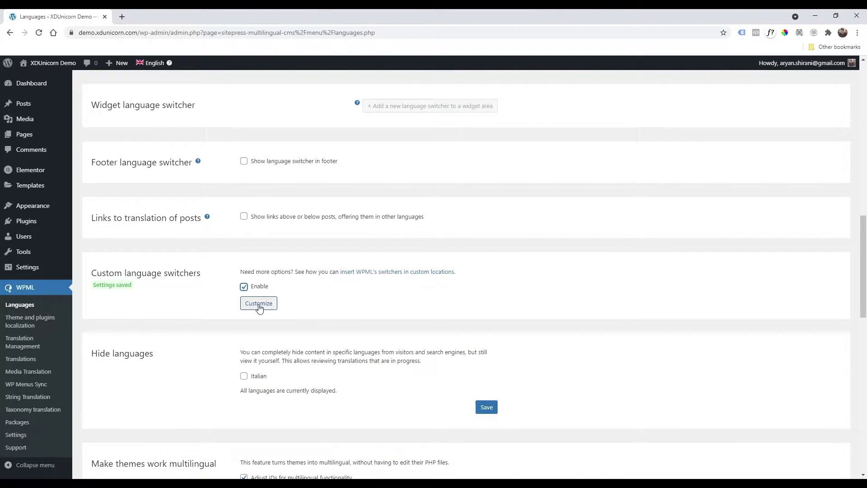
# Save the custom switcher with Dropdown style, showing the current language by name.
pyautogui.click(259, 303)
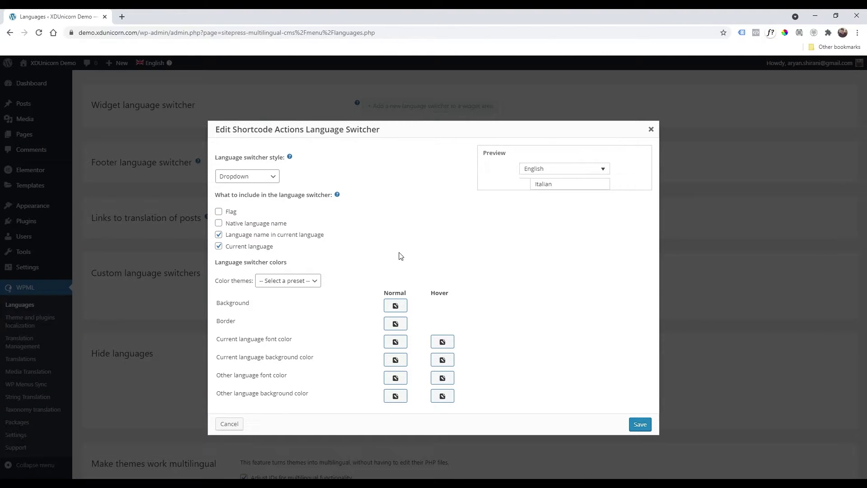
pyautogui.click(261, 181)
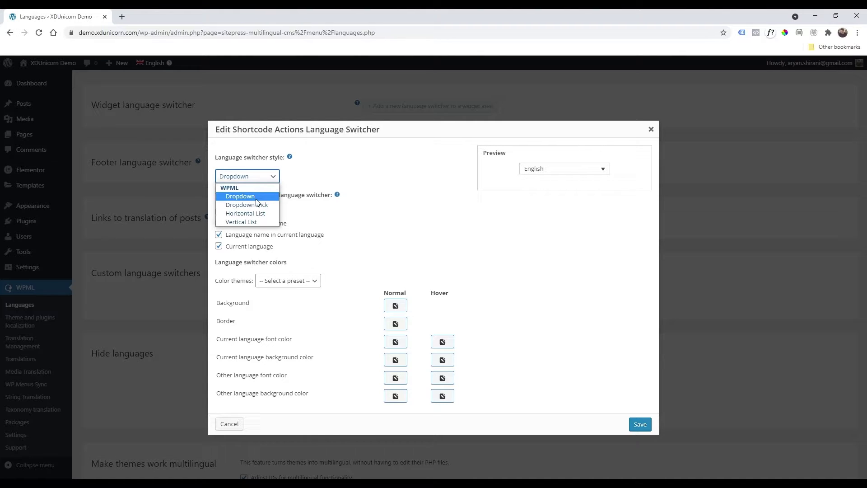
pyautogui.click(249, 199)
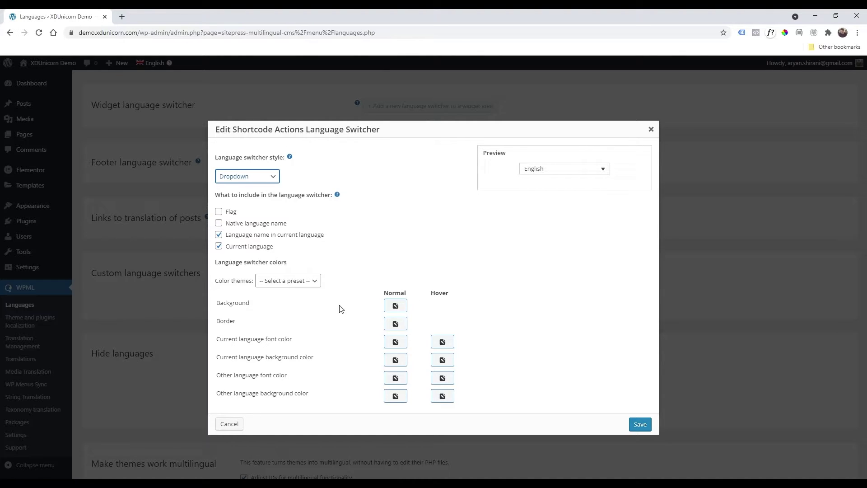
pyautogui.click(641, 428)
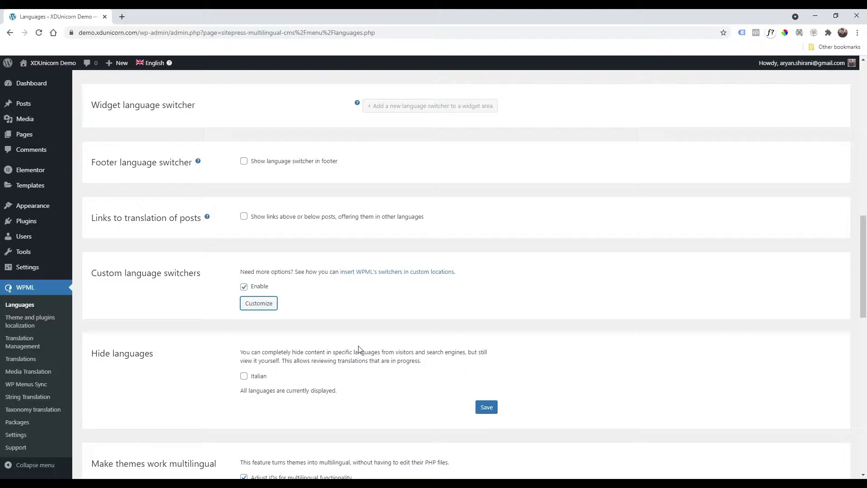
# From Templates > Theme Builder, edit the 'Menu site' header with Elementor.
pyautogui.moveTo(36, 190)
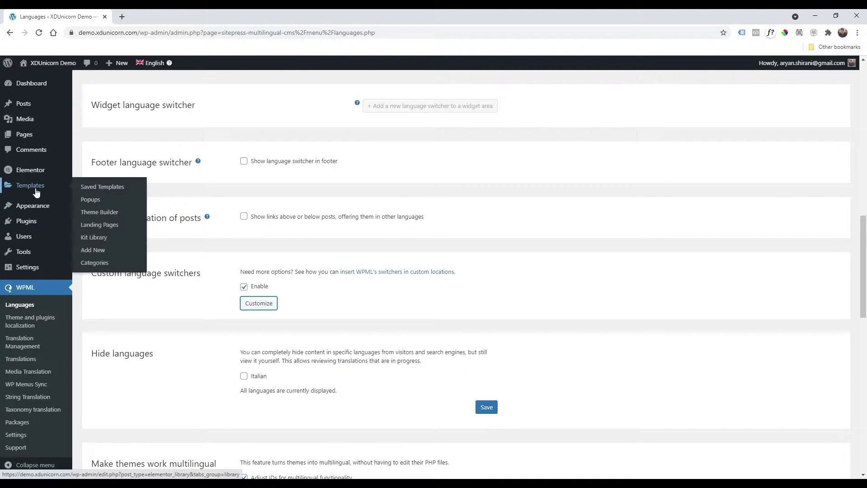
pyautogui.click(101, 212)
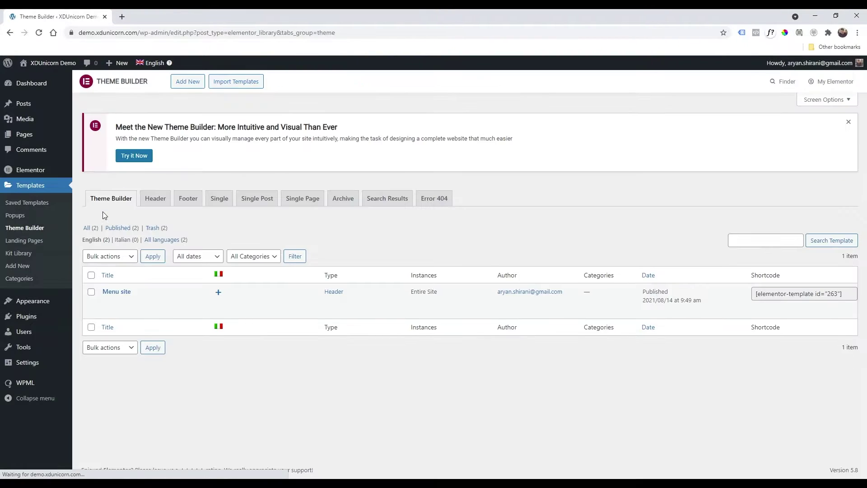
pyautogui.moveTo(119, 296)
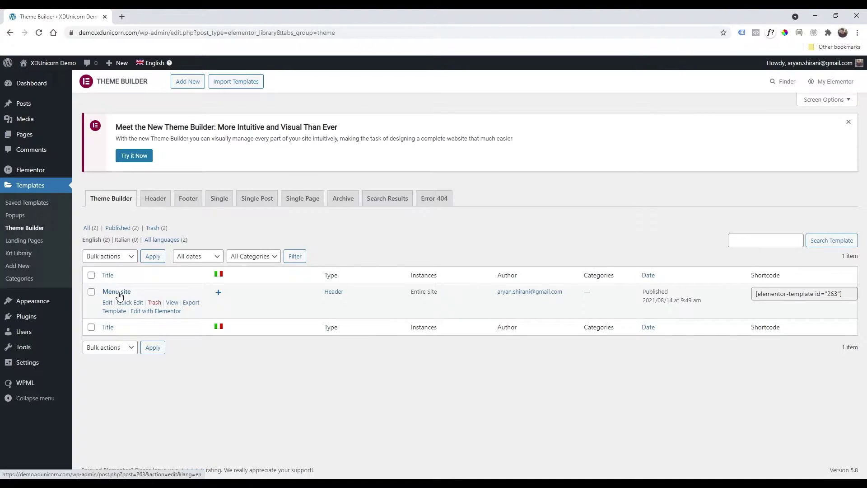
pyautogui.click(157, 315)
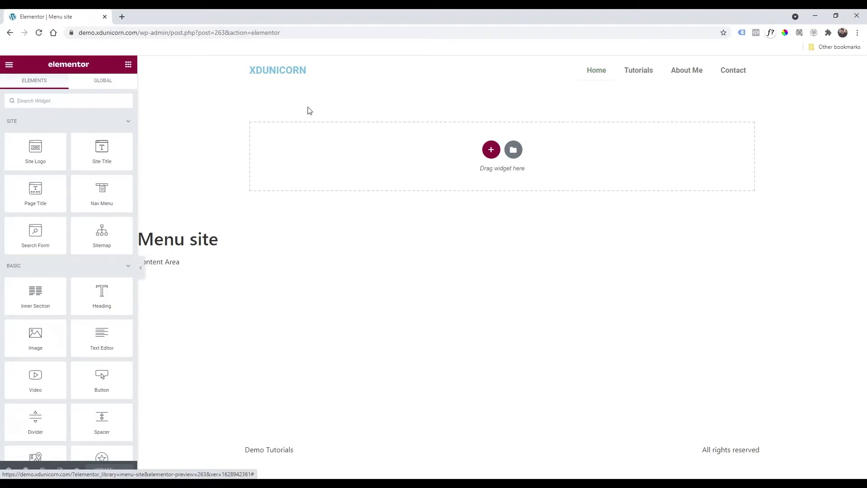
# Drop a Shortcode widget into the header and paste [wpml_language_switcher] into it.
pyautogui.click(74, 99)
pyautogui.write('short')
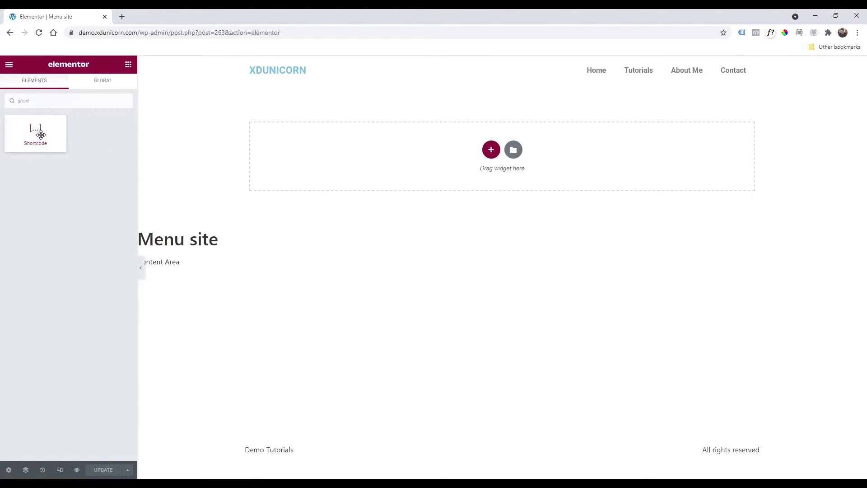
pyautogui.moveTo(39, 133); pyautogui.dragTo(608, 69)
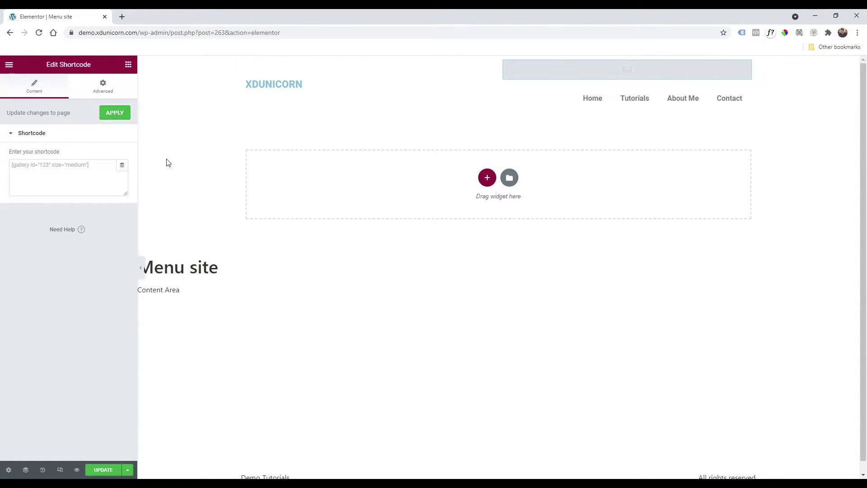
pyautogui.click(88, 167)
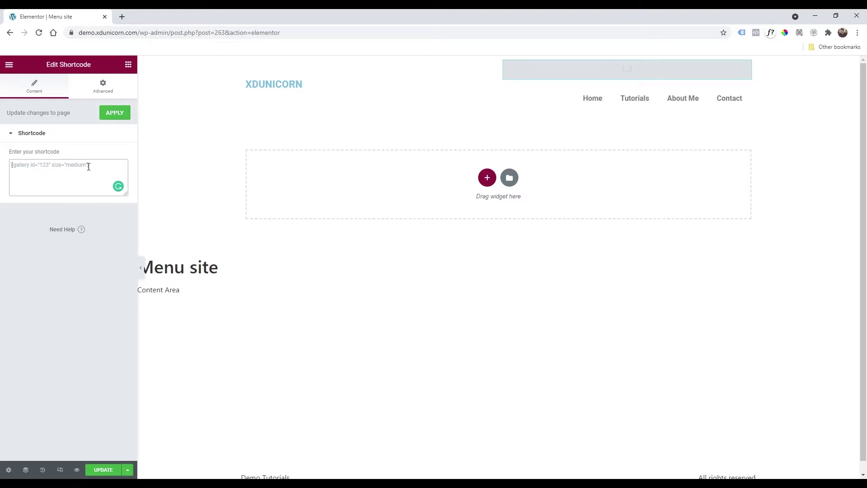
pyautogui.write('[wpml_language_switcher]')
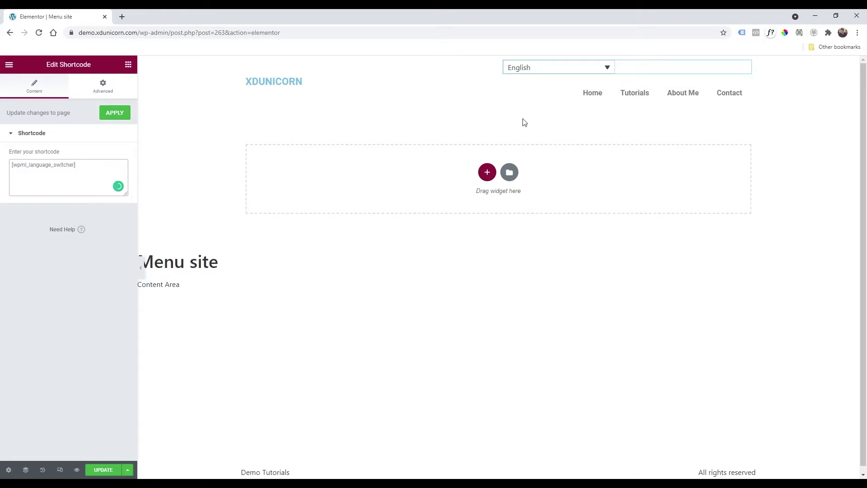
pyautogui.moveTo(548, 71)
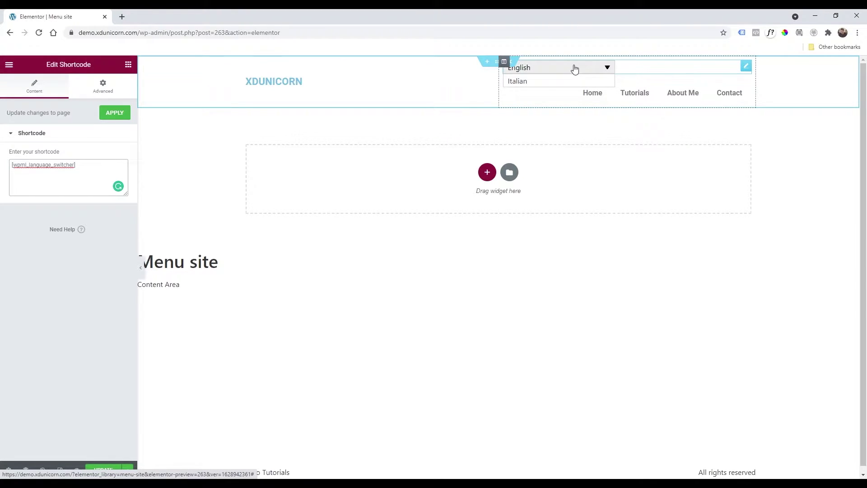
# Set the shortcode widget's Advanced > Positioning width to Inline (auto), keeping English selected.
pyautogui.click(103, 91)
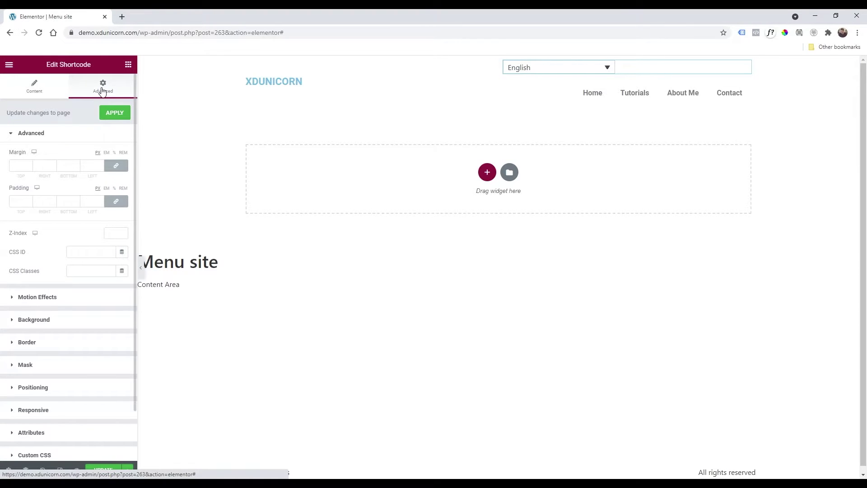
pyautogui.scroll(-1, 67, 253)
pyautogui.click(47, 339)
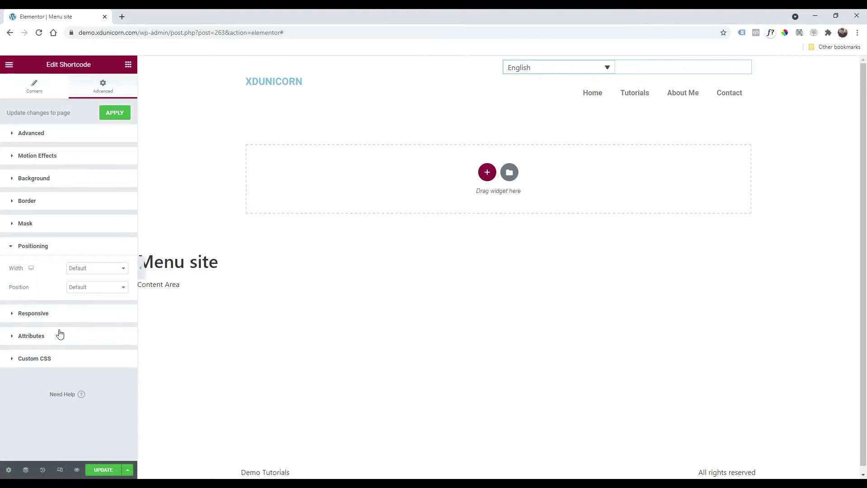
pyautogui.click(81, 269)
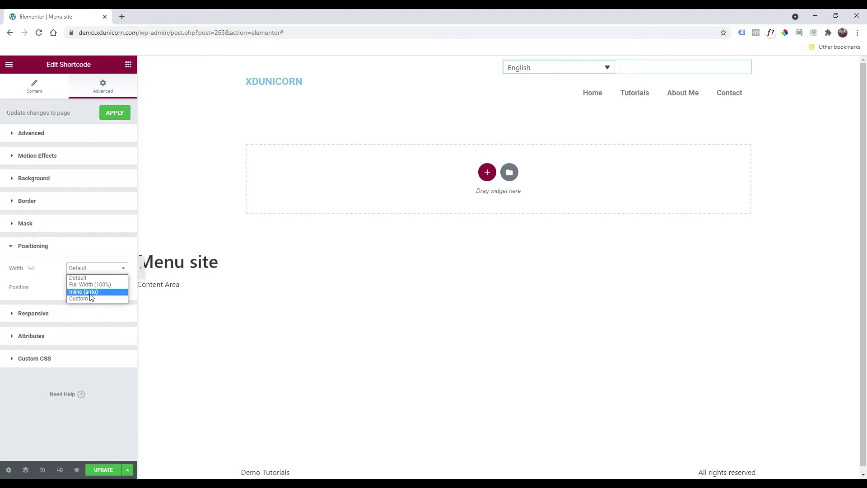
pyautogui.click(89, 294)
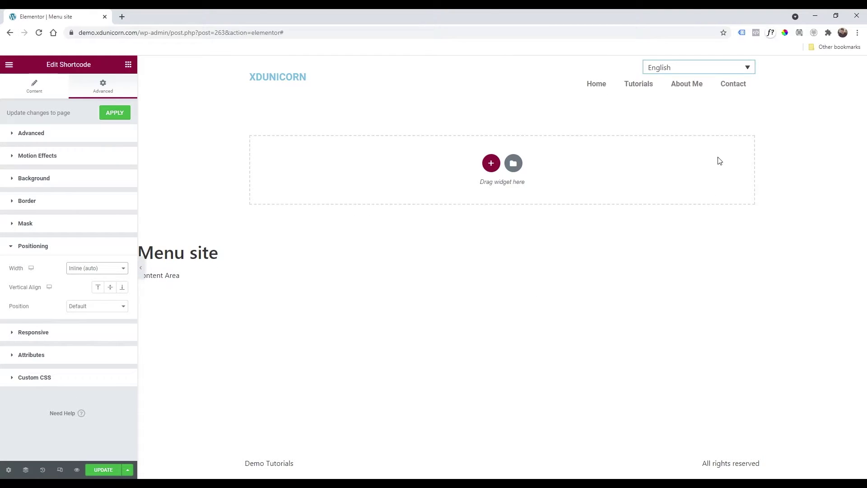
pyautogui.click(712, 71)
pyautogui.click(703, 70)
# Update the header template and view the page live.
pyautogui.click(105, 470)
pyautogui.click(9, 66)
pyautogui.click(71, 208)
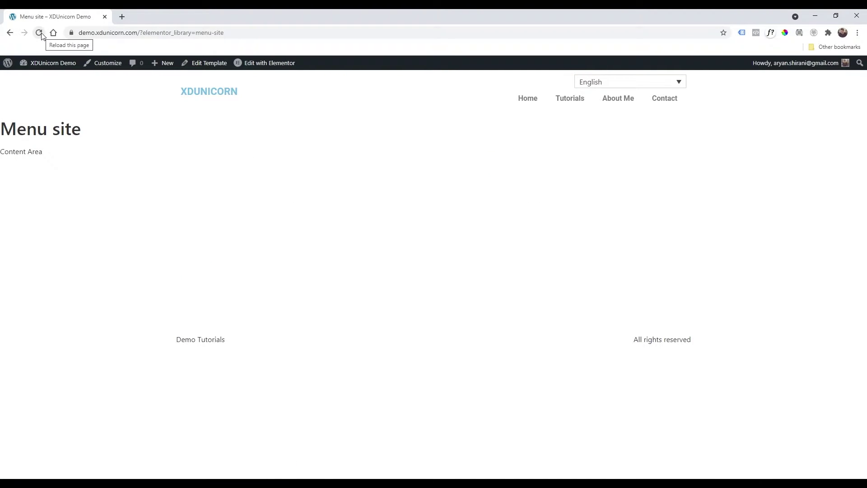
# Load and reload the home page via the XDUNICORN logo to check the header switcher.
pyautogui.click(204, 97)
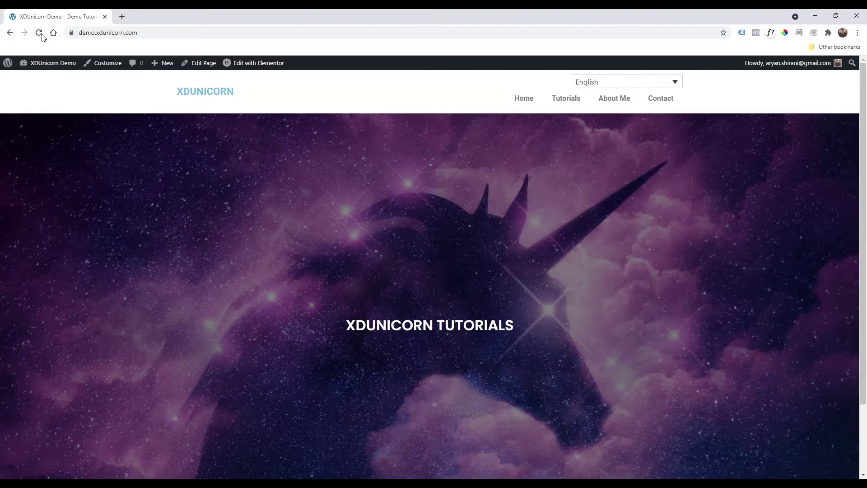
pyautogui.click(40, 33)
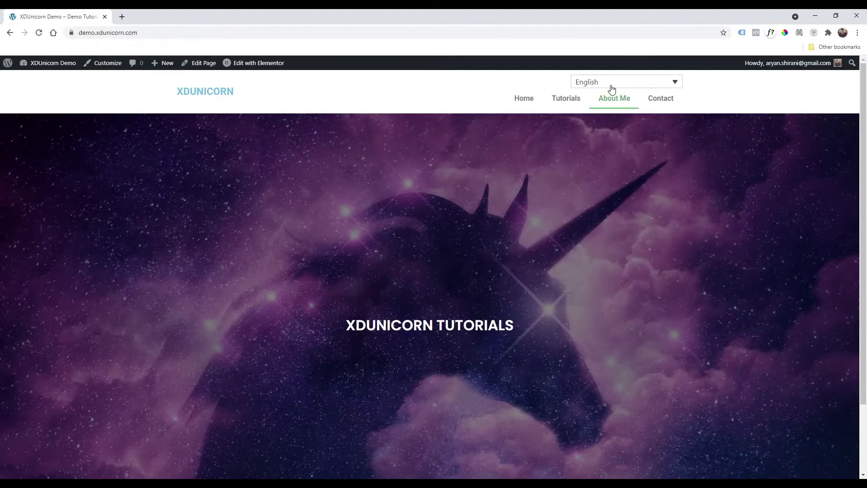
pyautogui.moveTo(611, 86)
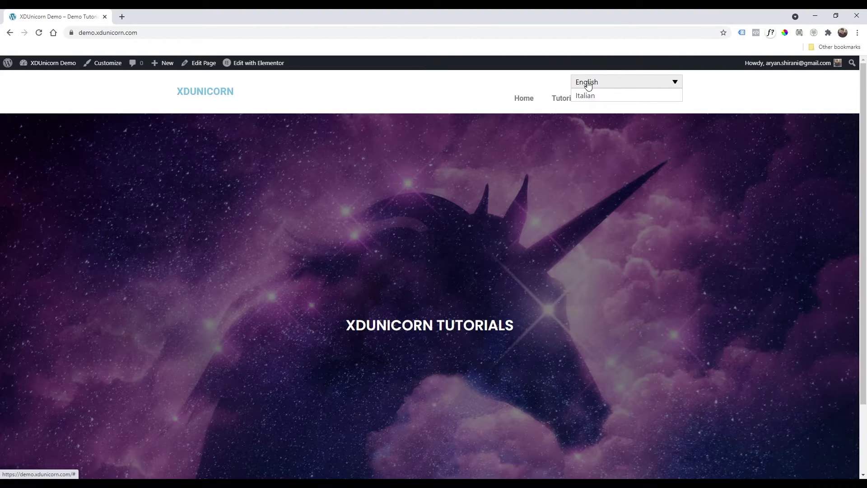
# Open the Edit Languages table in WPML > Languages.
pyautogui.click(8, 66)
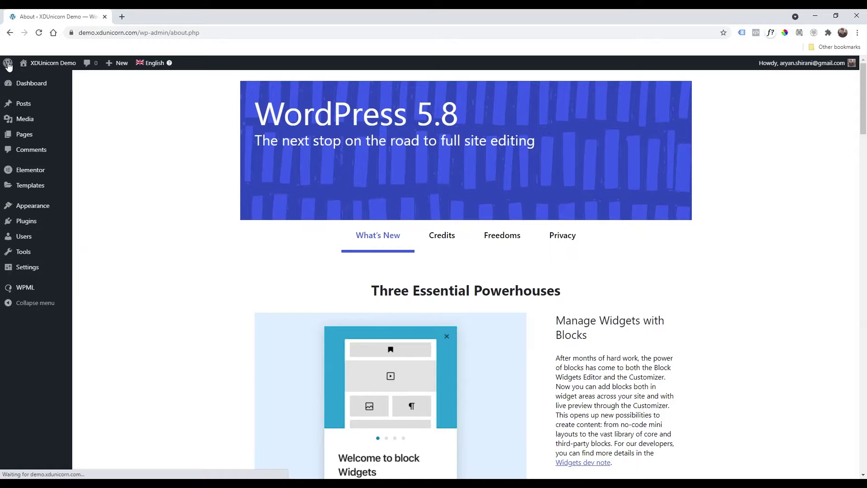
pyautogui.moveTo(28, 293)
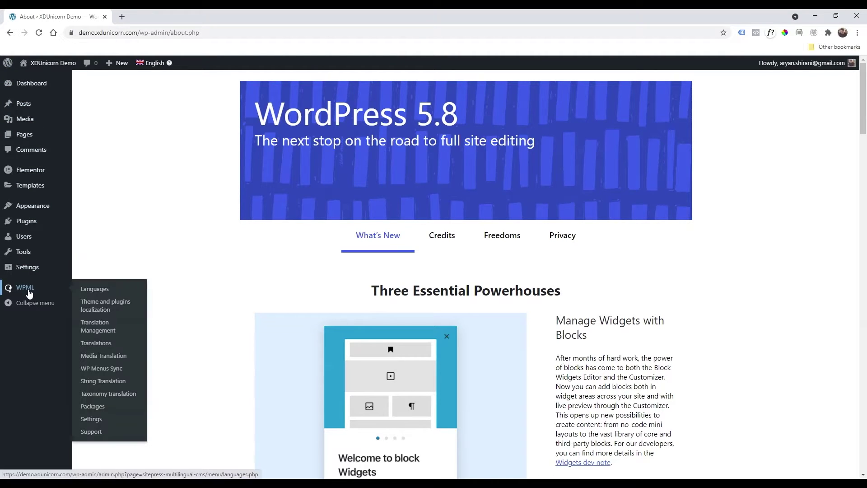
pyautogui.click(95, 296)
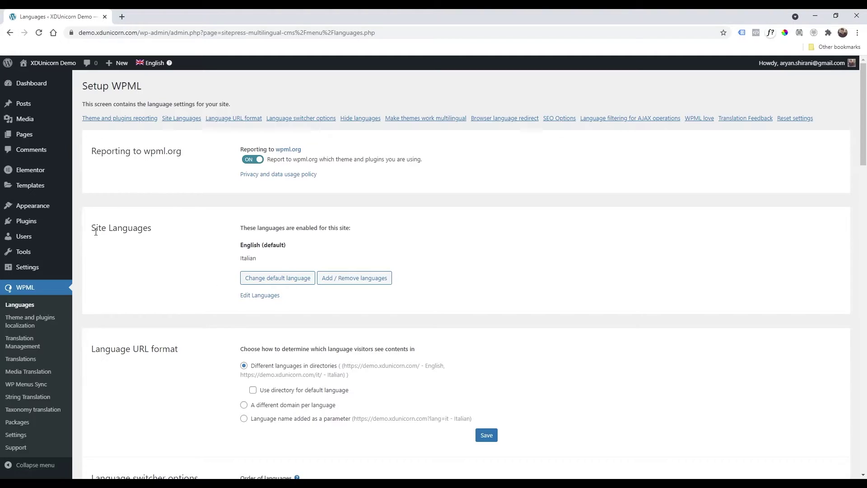
pyautogui.moveTo(92, 228); pyautogui.dragTo(151, 227)
pyautogui.click(155, 227)
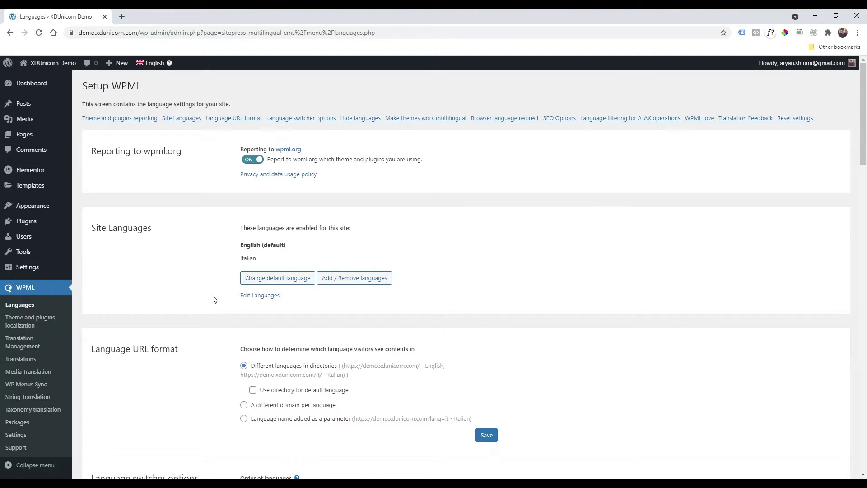
pyautogui.click(266, 297)
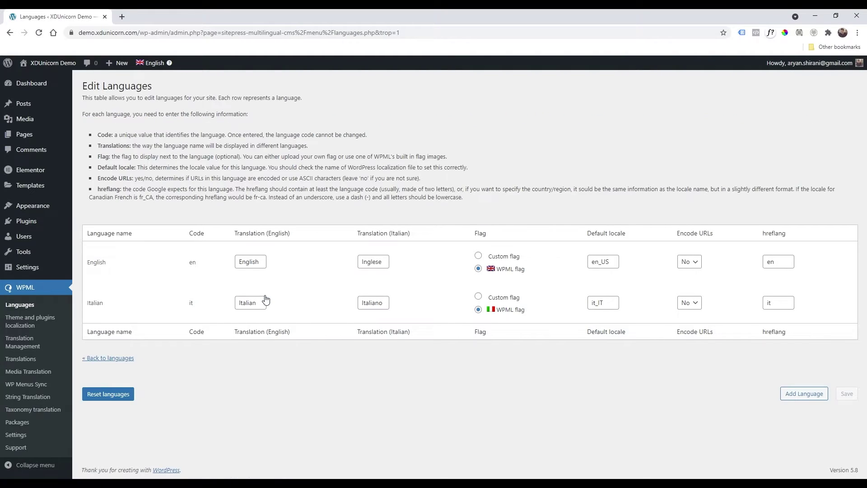
# Rename English to EN and Italian to IT in all translation fields, then save.
pyautogui.moveTo(260, 261); pyautogui.dragTo(222, 266)
pyautogui.write('EN')
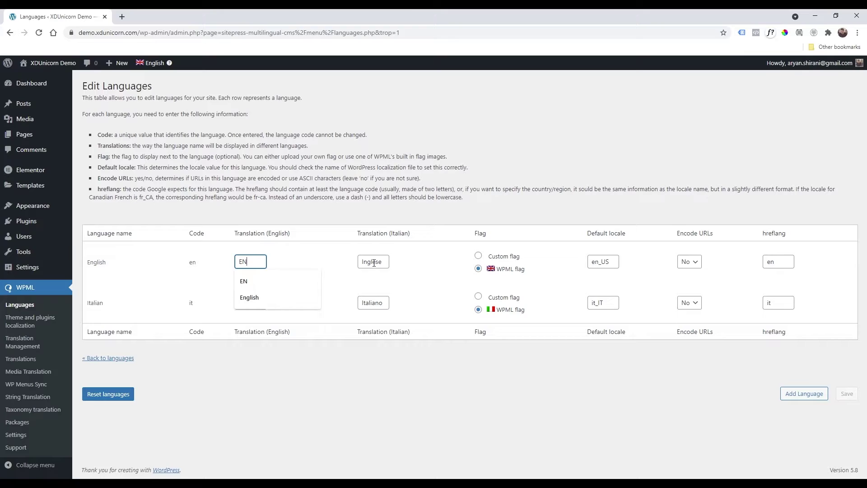
pyautogui.moveTo(385, 262); pyautogui.dragTo(357, 266)
pyautogui.write('EN')
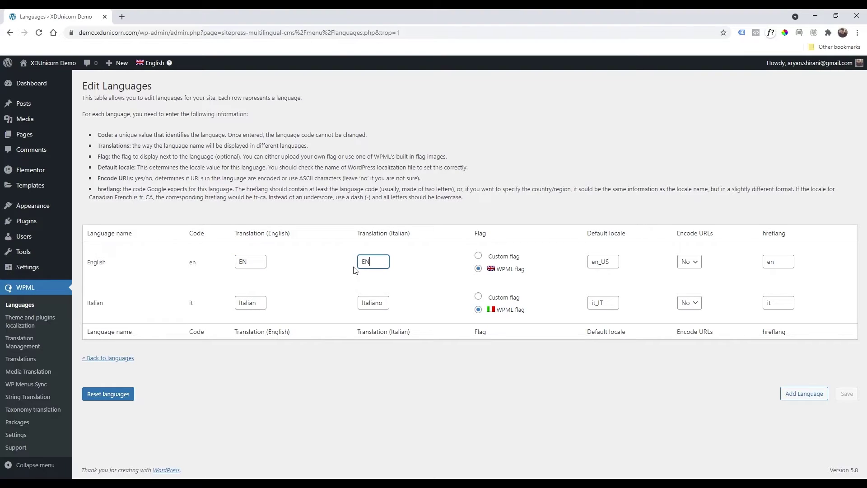
pyautogui.moveTo(264, 303); pyautogui.dragTo(234, 304)
pyautogui.write('IT')
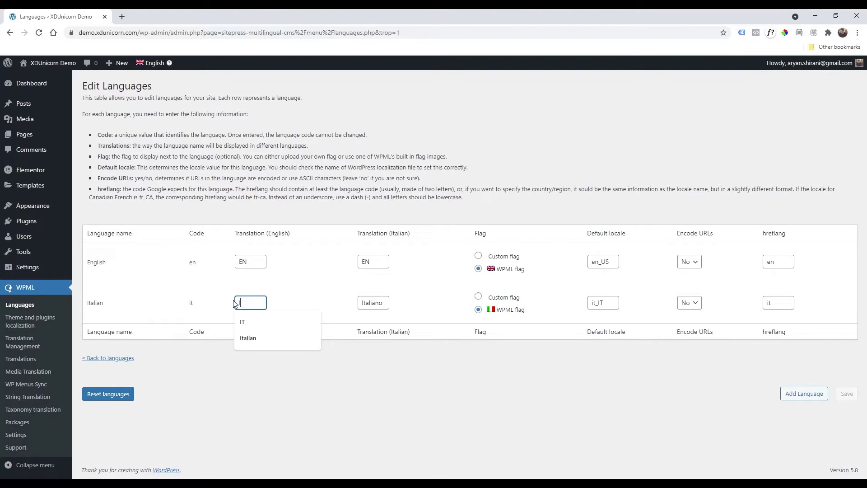
pyautogui.doubleClick(383, 301)
pyautogui.write('IT')
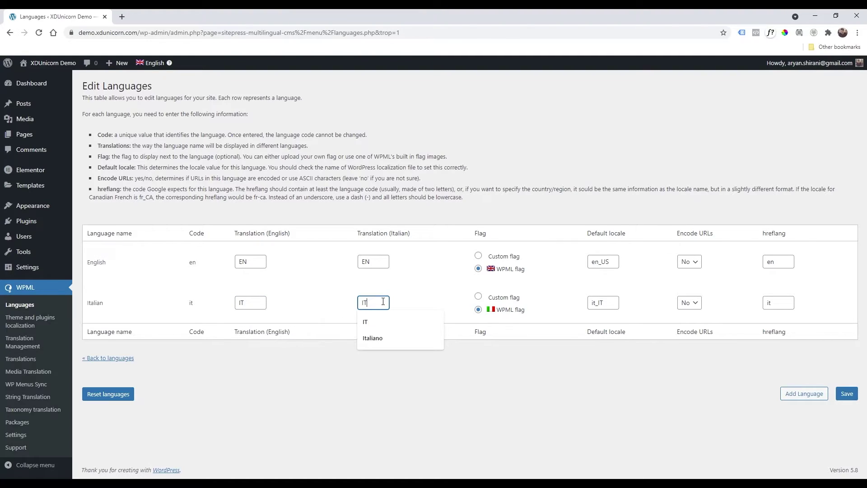
pyautogui.click(431, 283)
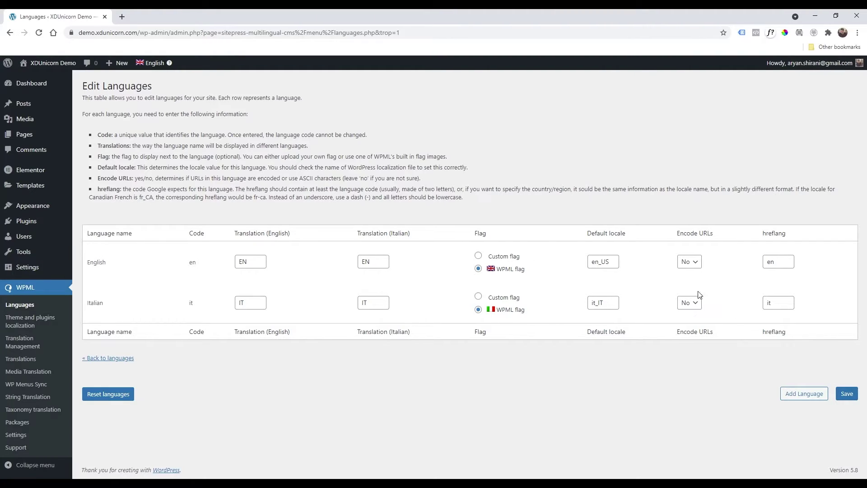
pyautogui.click(690, 303)
pyautogui.click(690, 304)
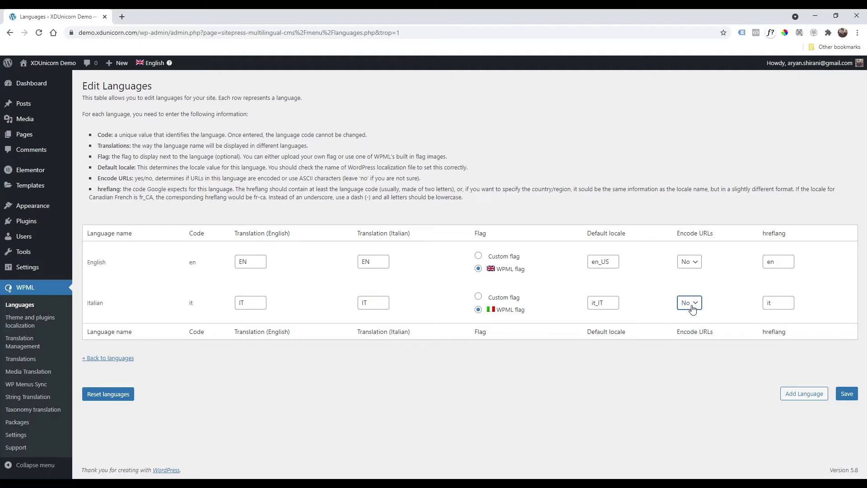
pyautogui.click(846, 394)
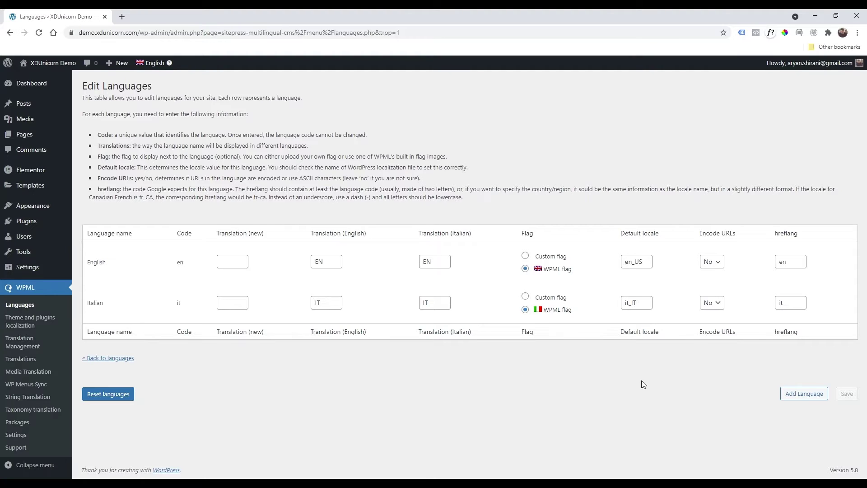
pyautogui.moveTo(49, 63)
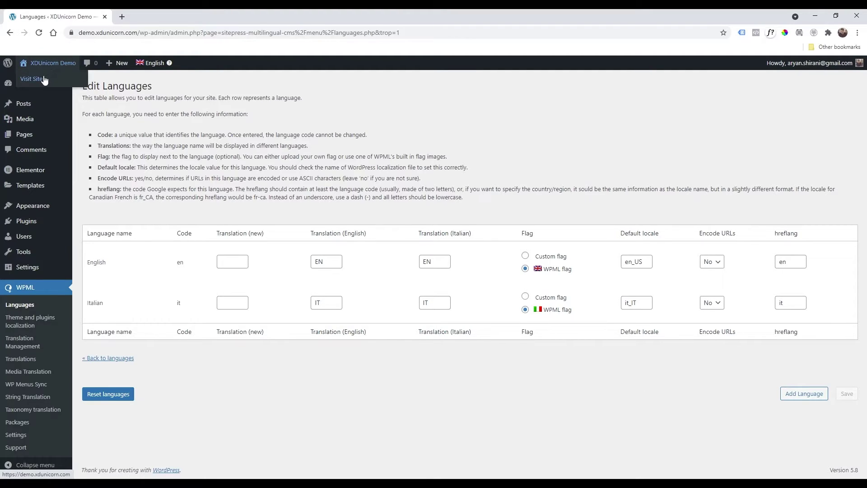
pyautogui.click(41, 78)
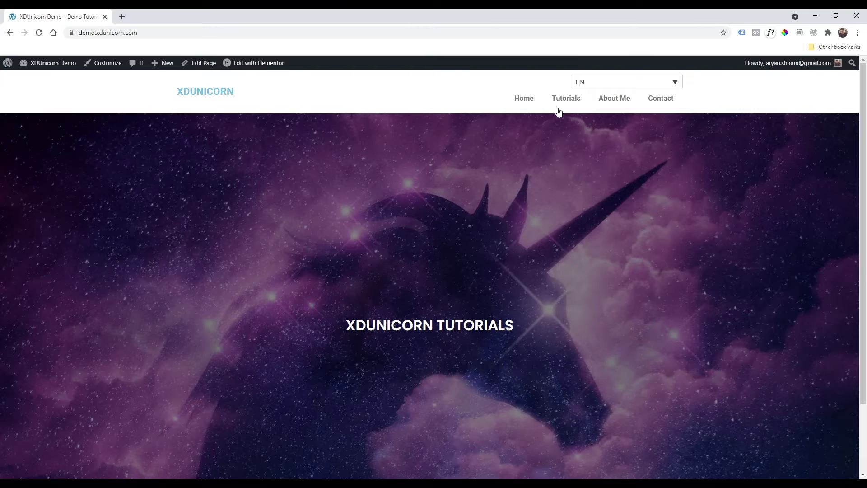
pyautogui.click(596, 84)
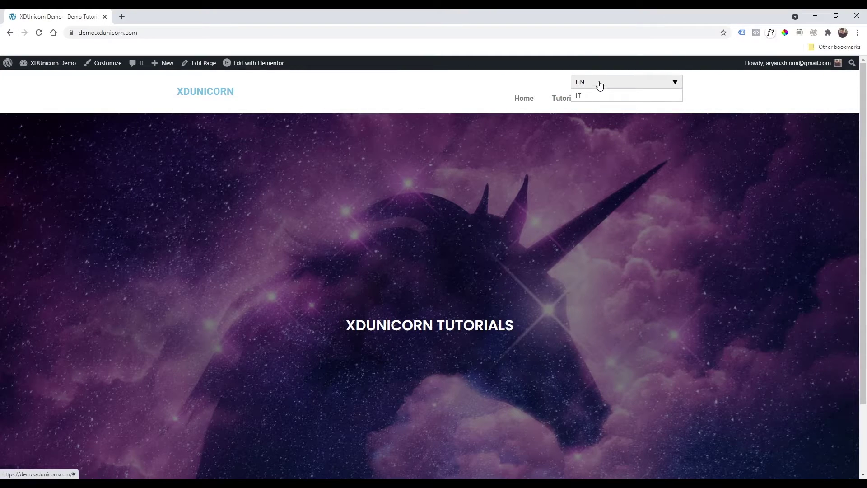
pyautogui.click(598, 83)
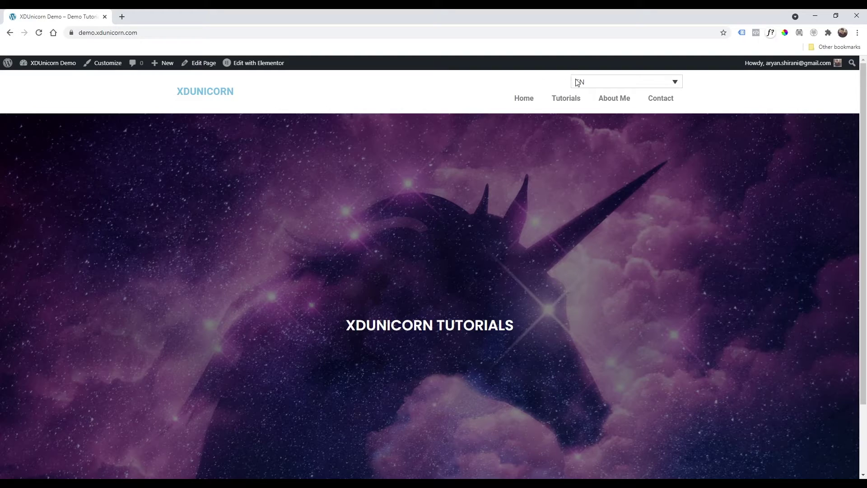
pyautogui.click(577, 82)
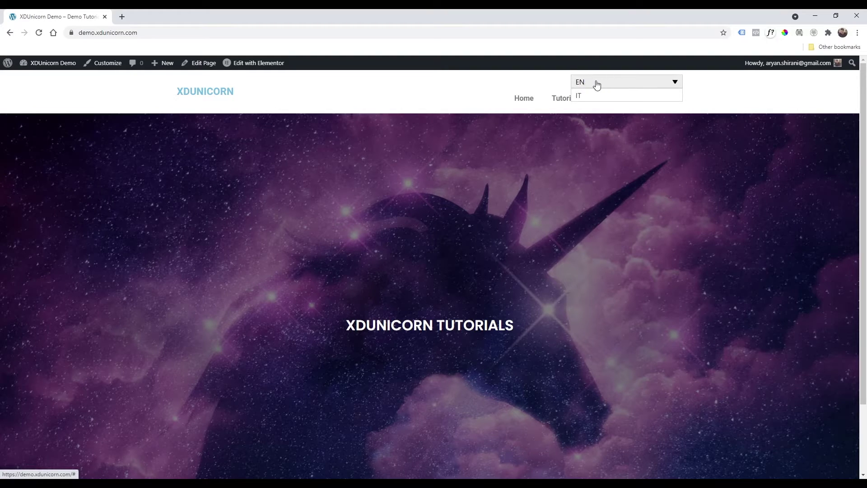
pyautogui.click(639, 83)
pyautogui.click(595, 83)
pyautogui.click(588, 82)
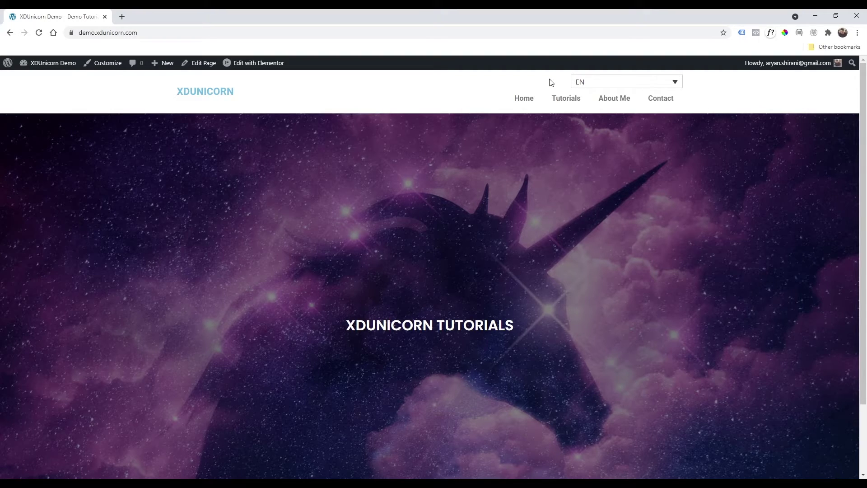
# Go to WPML > Languages and scroll to the language switcher options.
pyautogui.click(9, 79)
pyautogui.moveTo(22, 103)
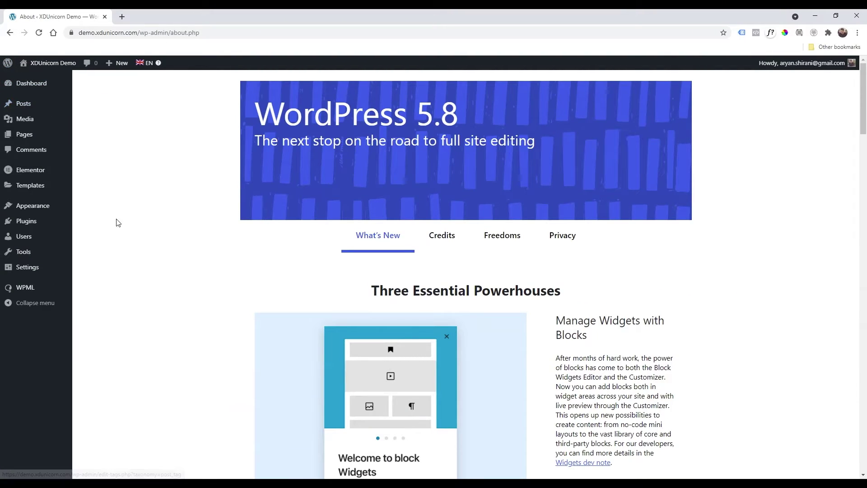
pyautogui.moveTo(44, 289)
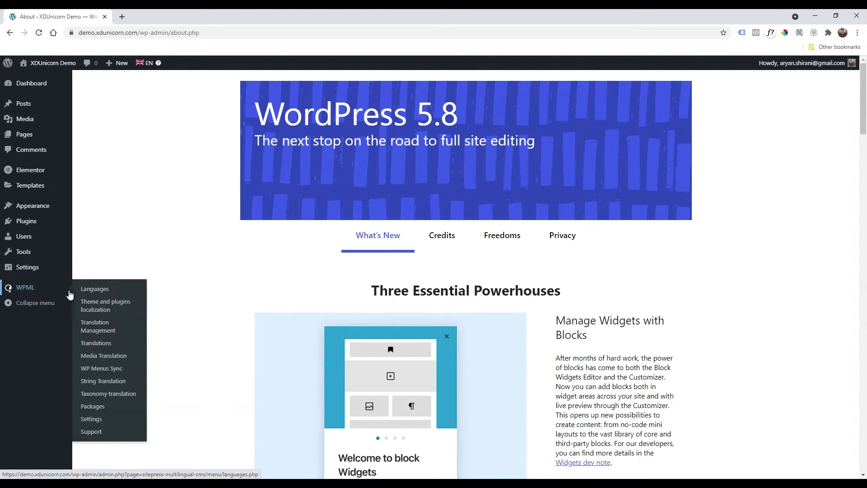
pyautogui.click(126, 302)
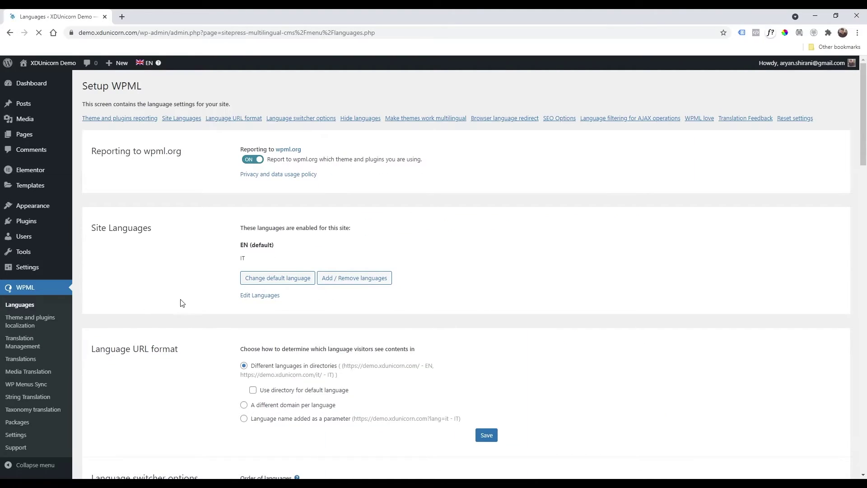
pyautogui.scroll(-2, 183, 300)
pyautogui.scroll(-5, 189, 266)
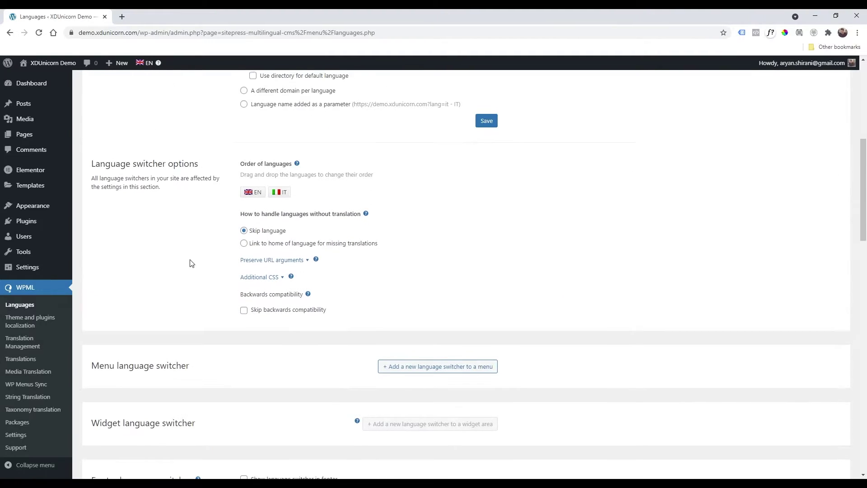
# Paste the .wpml-ls-legacy-dropdown max-width 60px rule into Additional CSS and save.
pyautogui.click(272, 280)
pyautogui.click(275, 288)
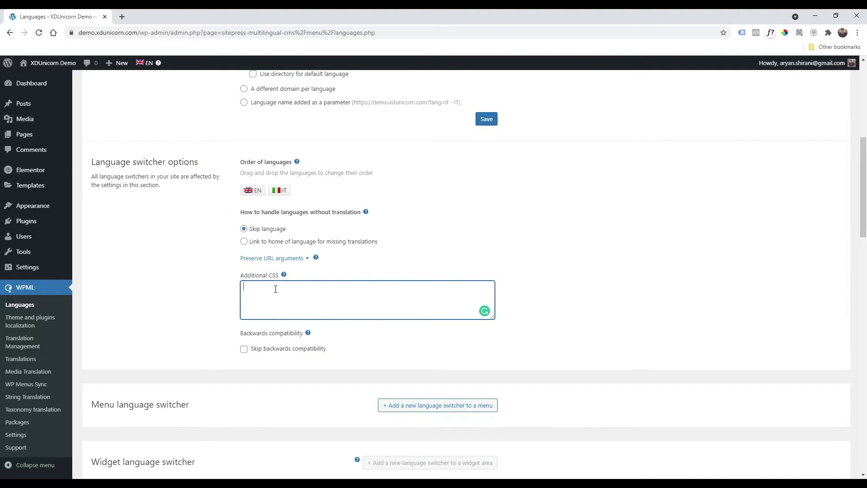
pyautogui.write('.wpml-ls-legacy-dropdown {     width: 15.5em;     max-width: 60px; }')
pyautogui.click(373, 360)
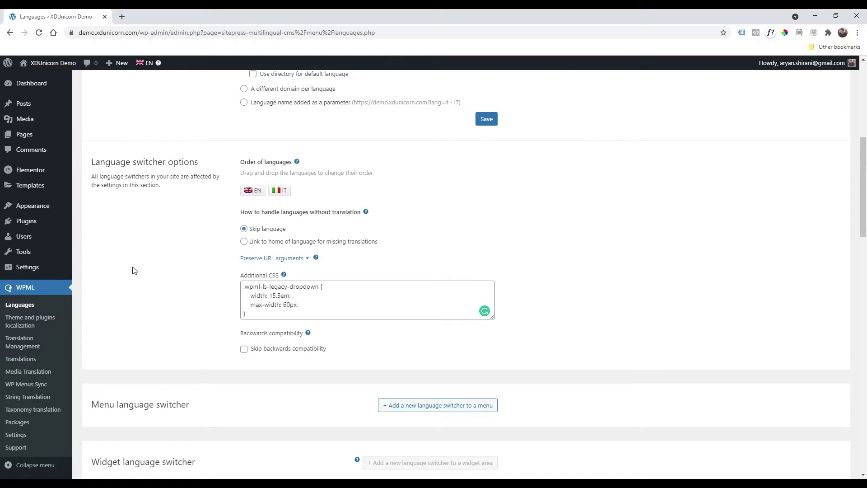
pyautogui.click(42, 79)
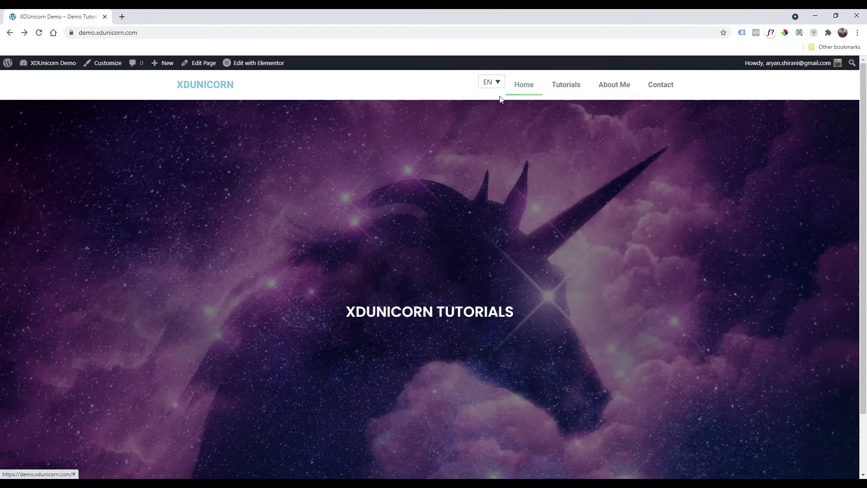
# Choose Menu site under Edit with Elementor in the front-end admin bar.
pyautogui.moveTo(261, 68)
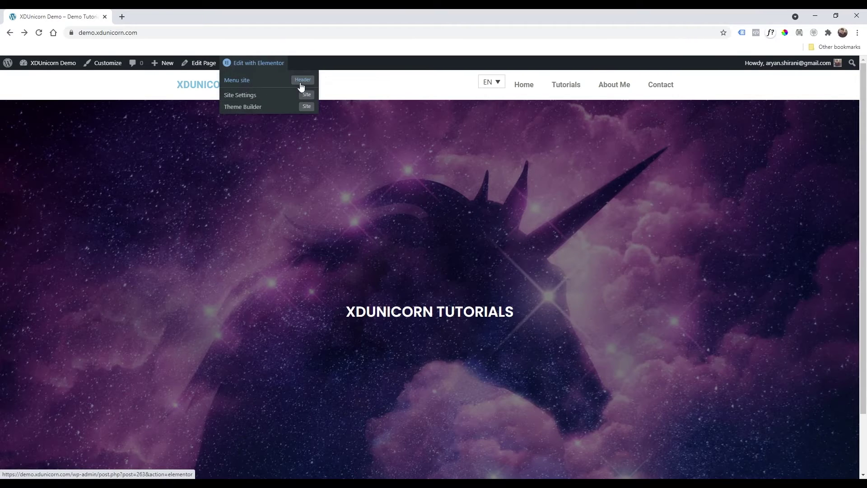
pyautogui.click(256, 85)
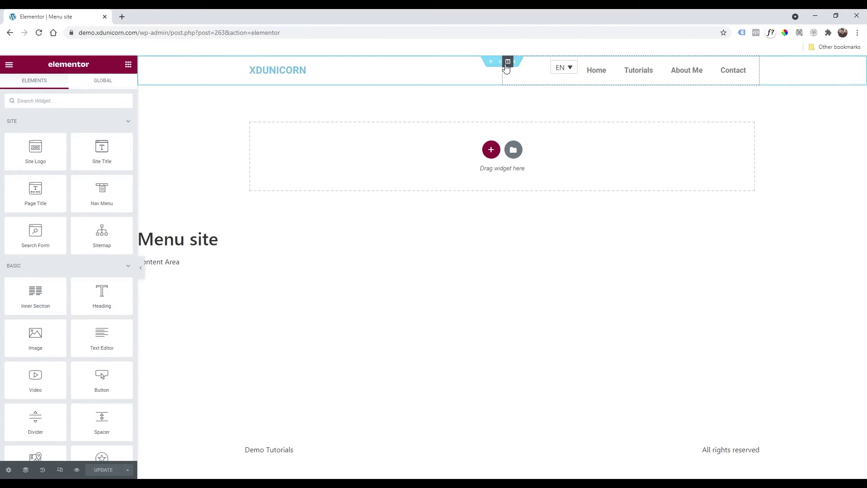
# Set the header menu column's Vertical Align to Middle and save the template.
pyautogui.click(507, 62)
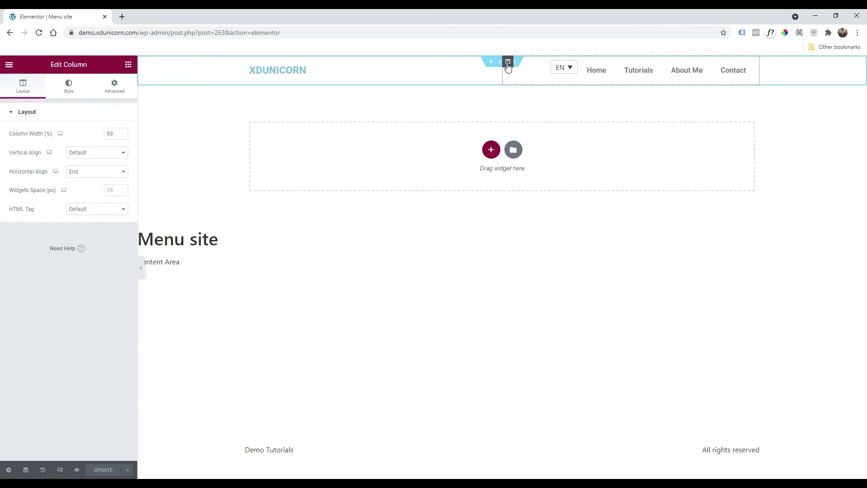
pyautogui.click(104, 156)
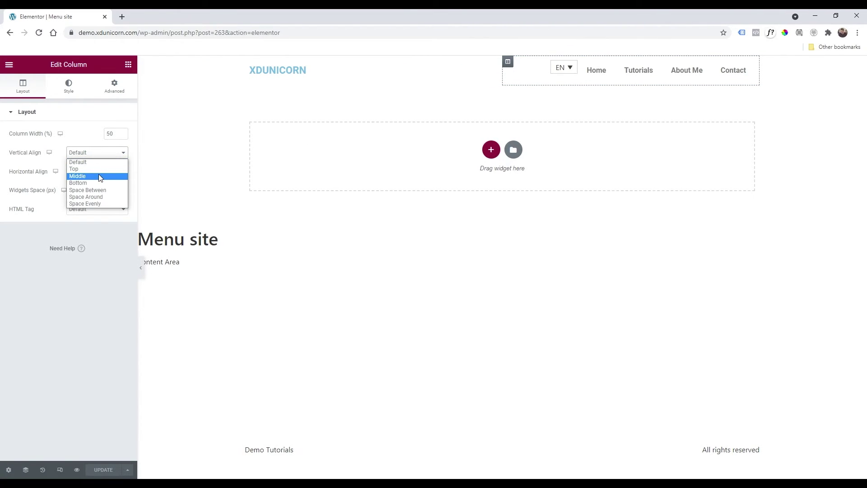
pyautogui.click(100, 177)
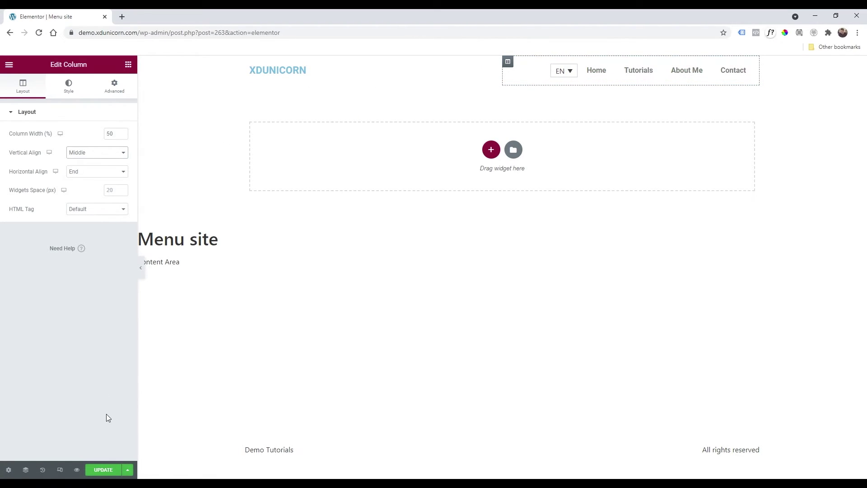
pyautogui.click(108, 469)
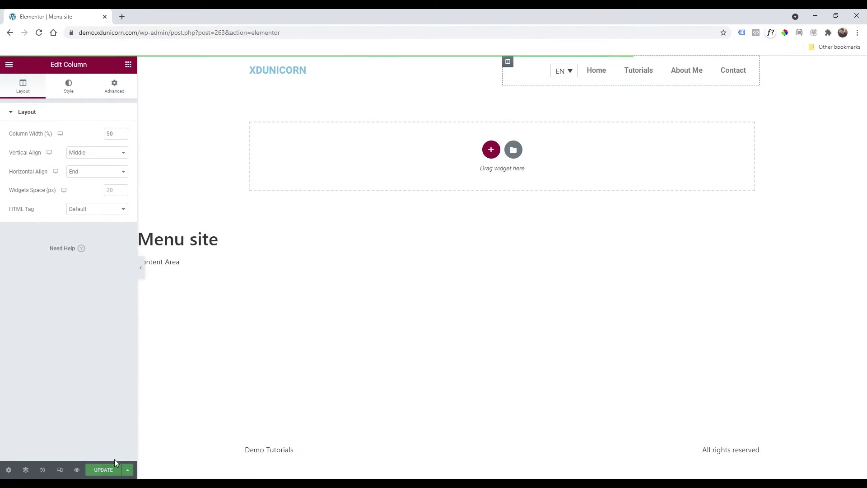
# Check the header in mobile view, then open the Menu template page on the front end.
pyautogui.click(61, 469)
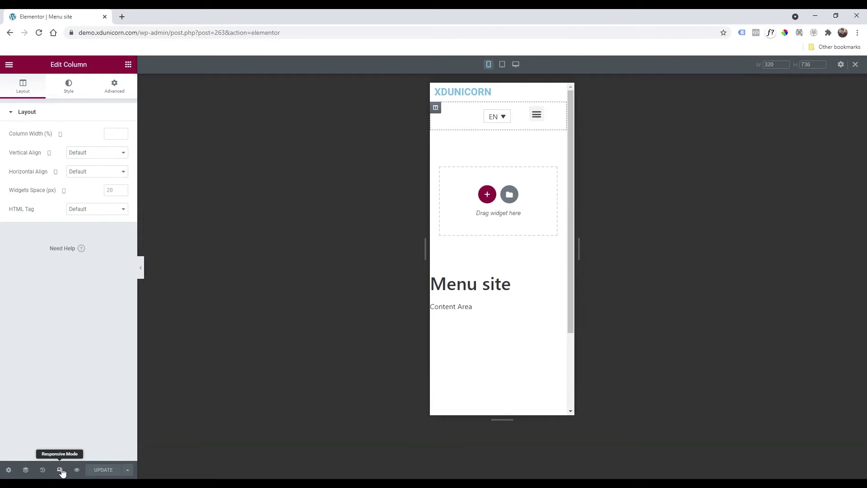
pyautogui.click(62, 470)
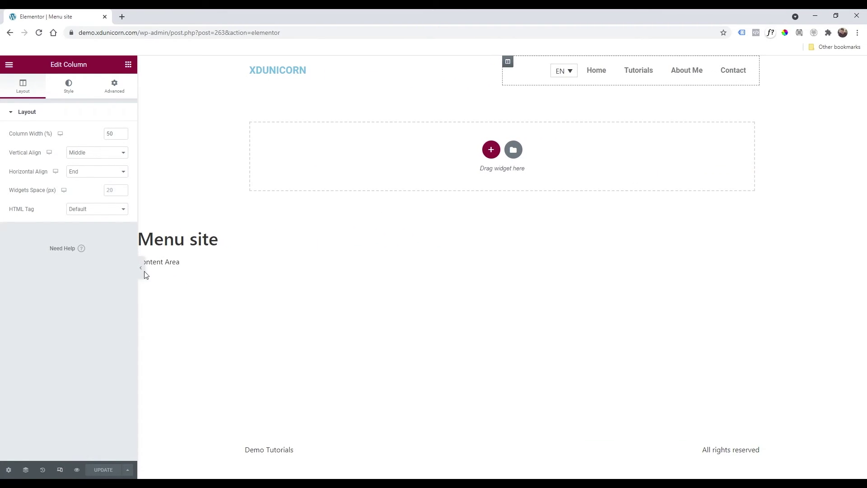
pyautogui.click(9, 65)
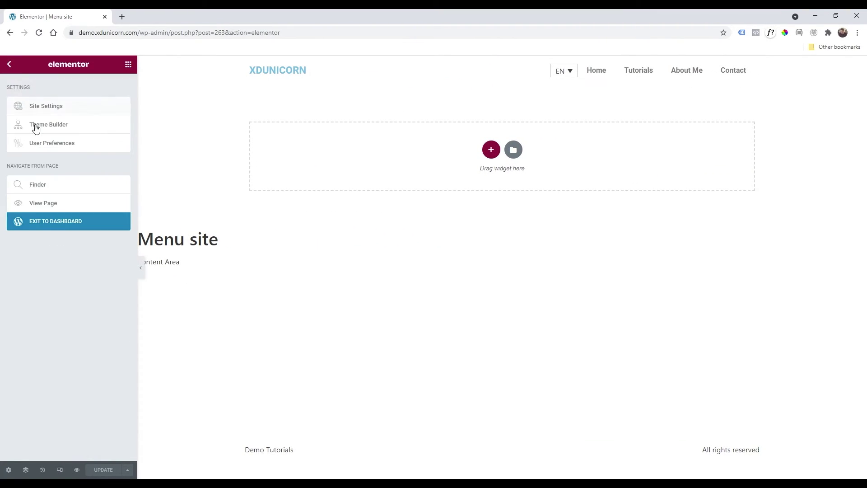
pyautogui.click(56, 204)
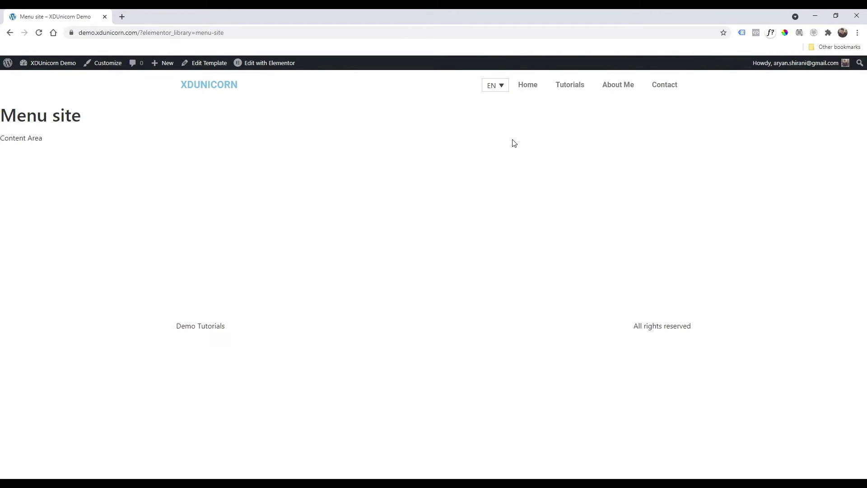
# From the home page, switch the language dropdown to IT and then back to EN.
pyautogui.click(214, 89)
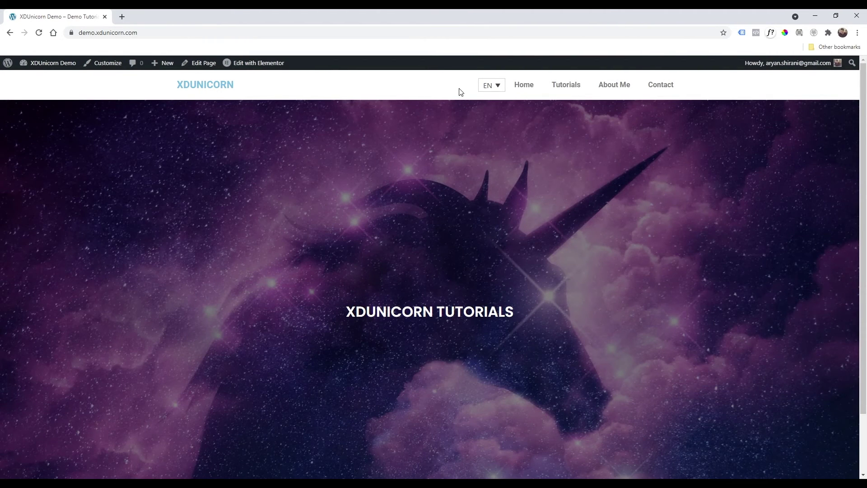
pyautogui.moveTo(488, 86)
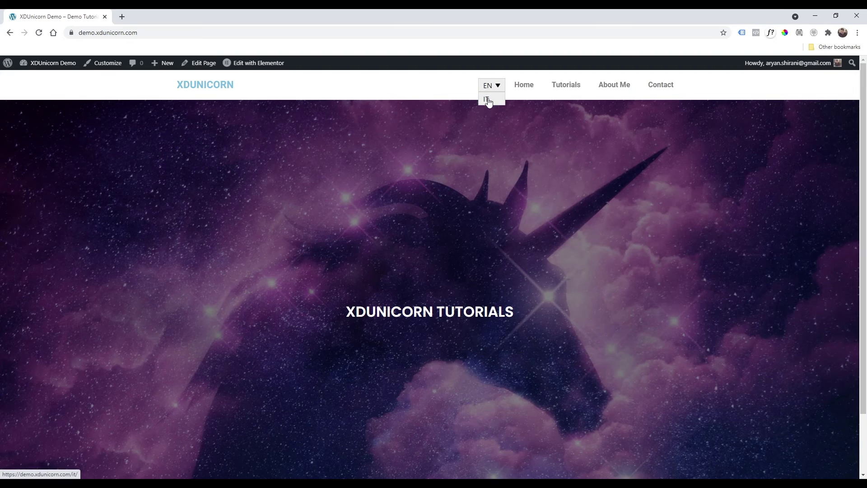
pyautogui.click(487, 99)
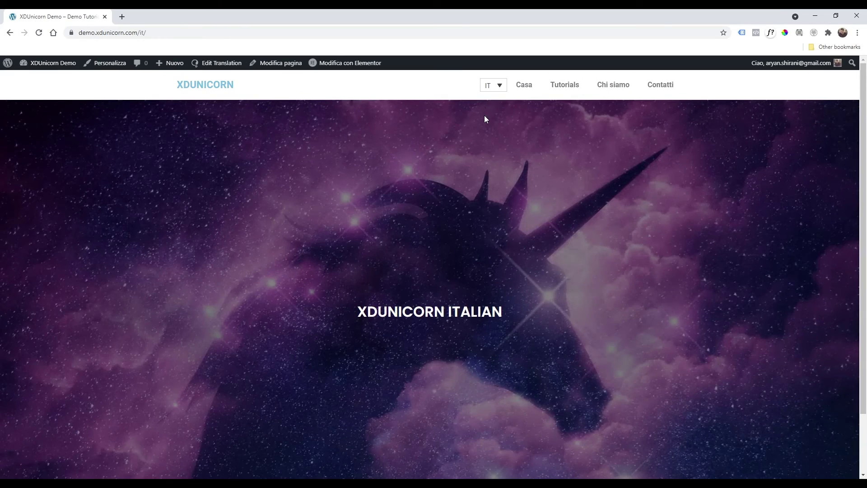
pyautogui.click(489, 100)
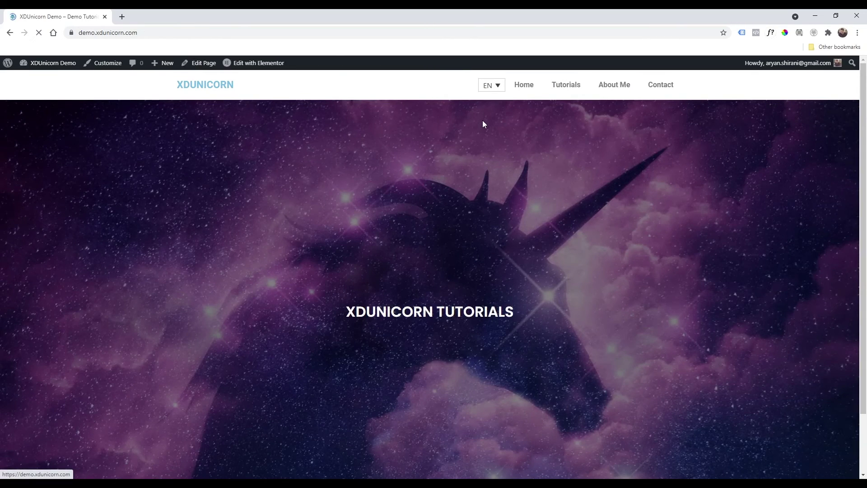